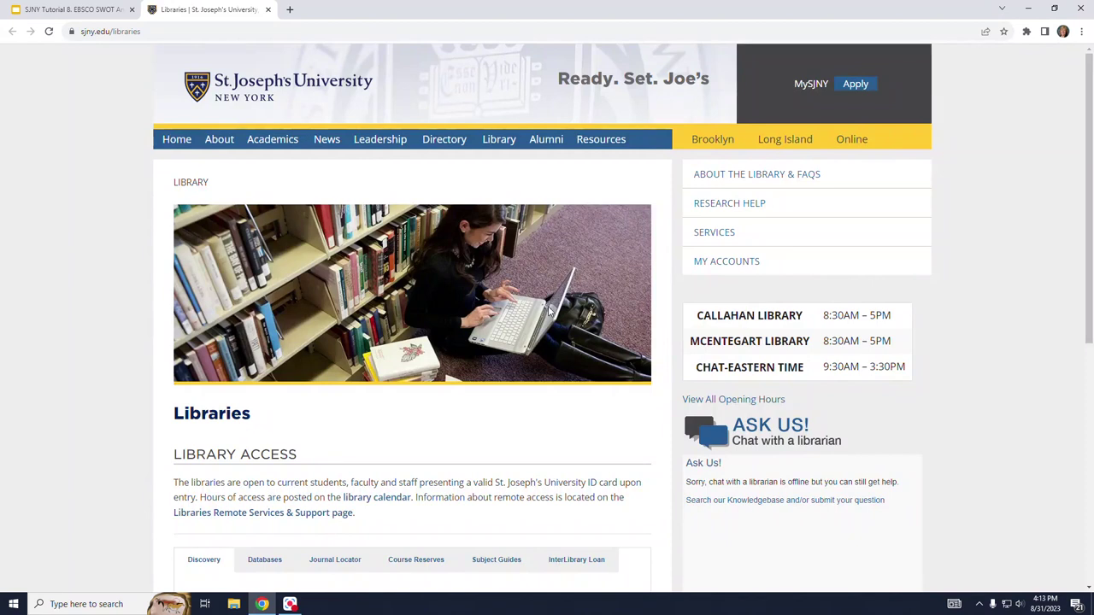
# - Open Business Source Elite from the B section of the library's SJNY Database List
pyautogui.scroll(-3, 542, 392)
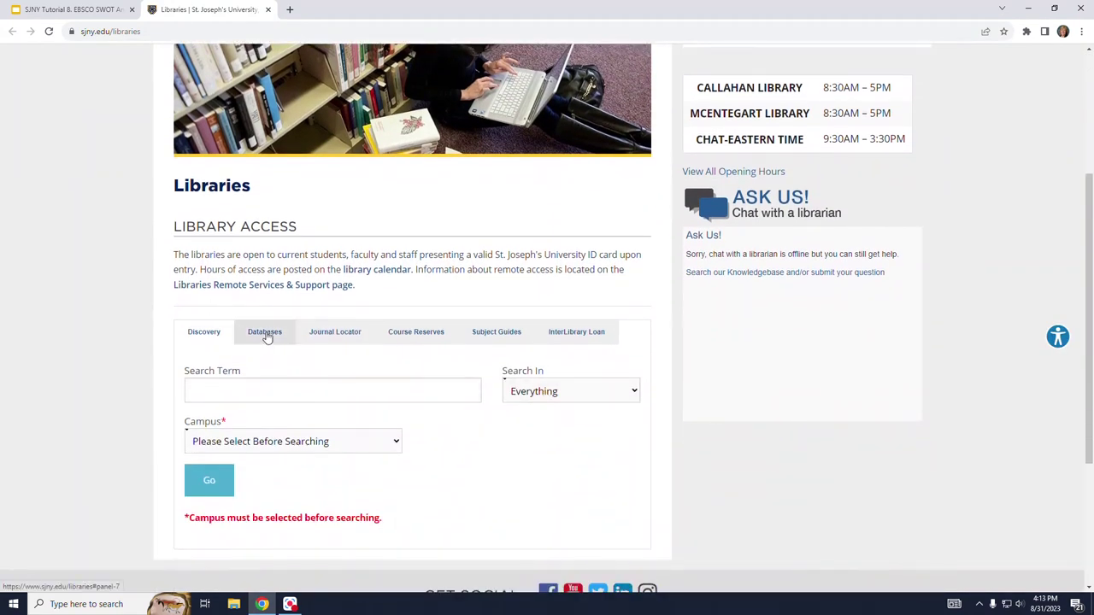
pyautogui.click(265, 334)
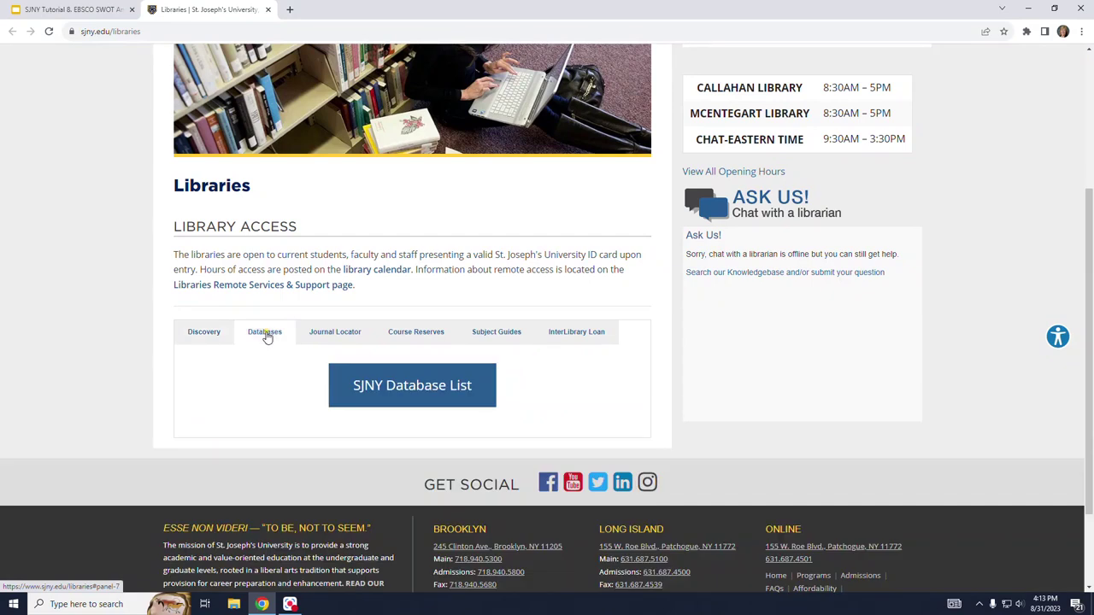
pyautogui.click(418, 389)
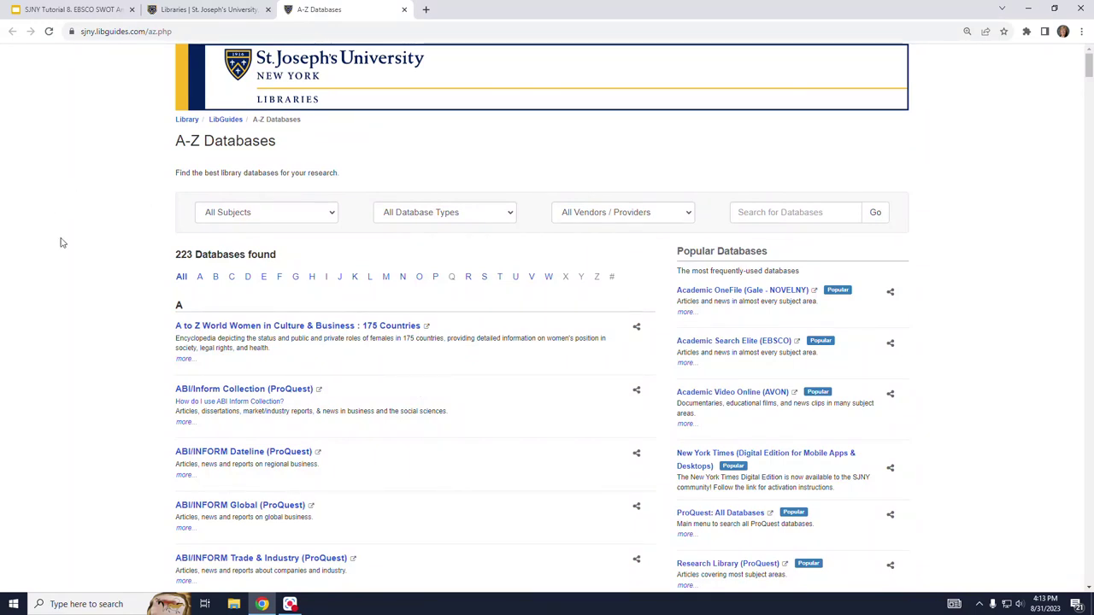
pyautogui.click(216, 276)
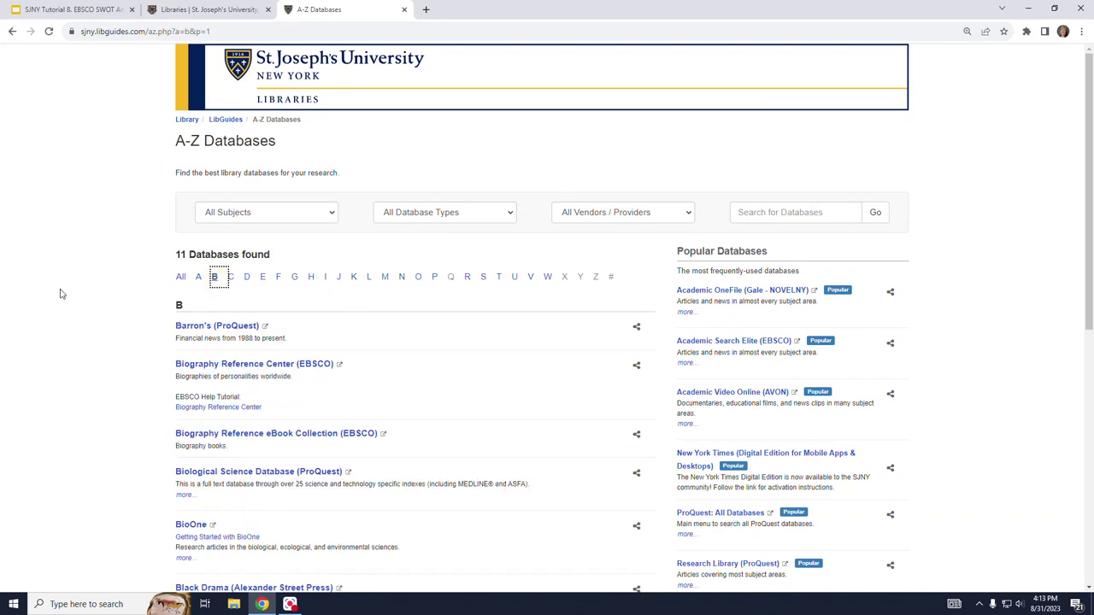
pyautogui.scroll(-2, 86, 295)
pyautogui.scroll(-5, 83, 292)
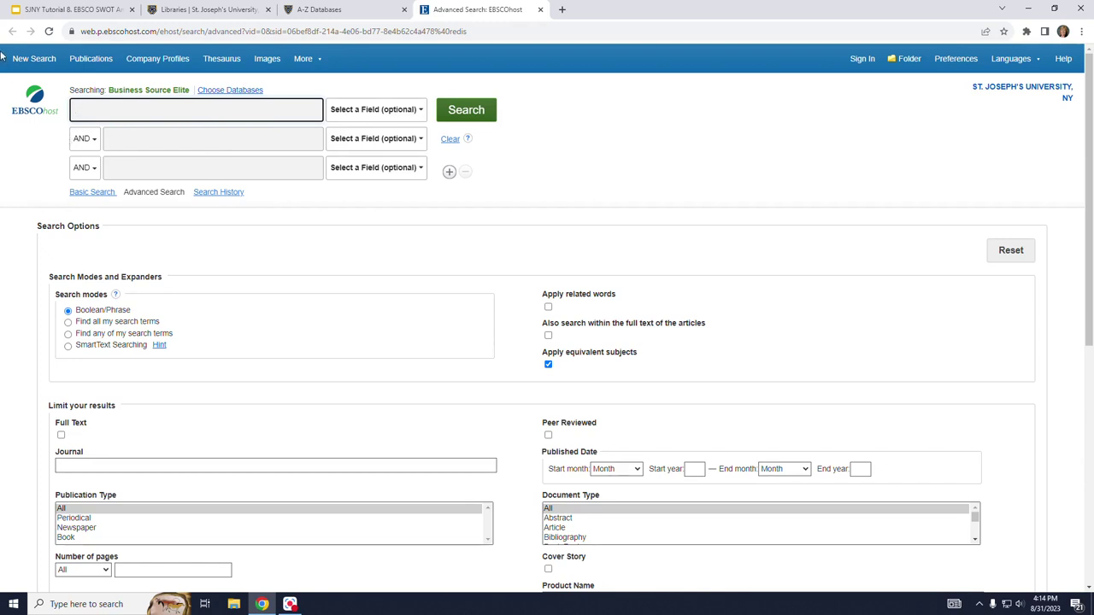
# - Enter the exact phrase "emotional intelligence", enclosed in quotation marks, as the first search term
pyautogui.write('emot')
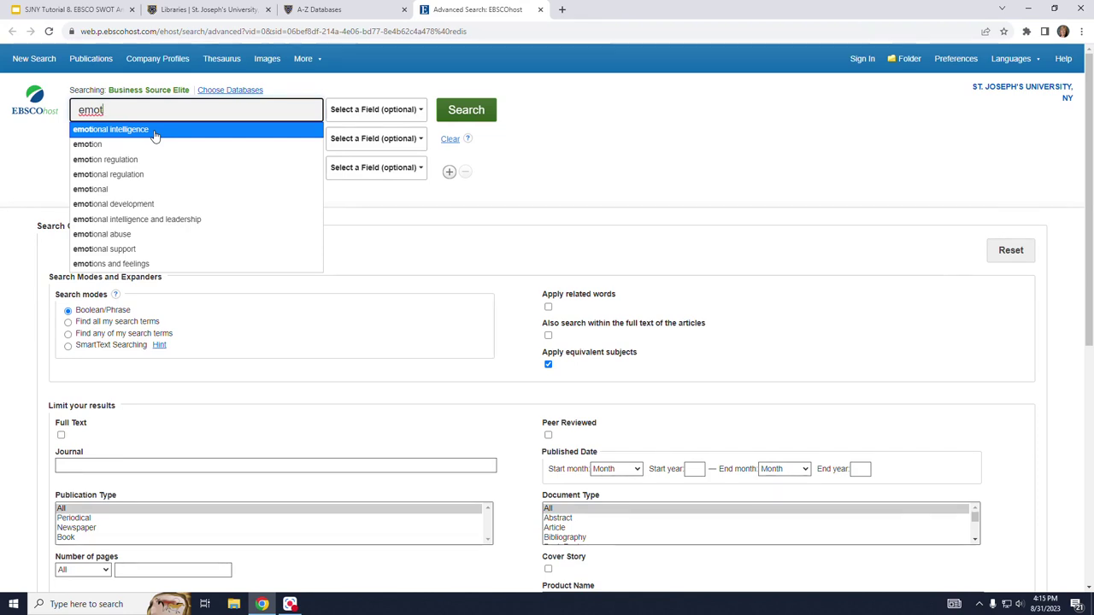
pyautogui.click(155, 132)
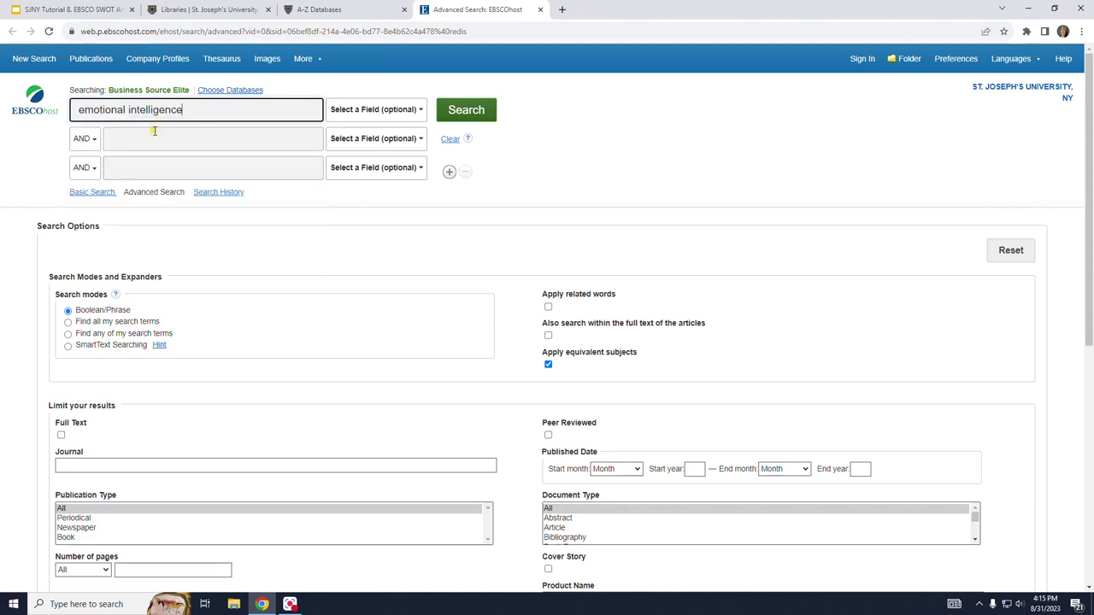
pyautogui.write('"')
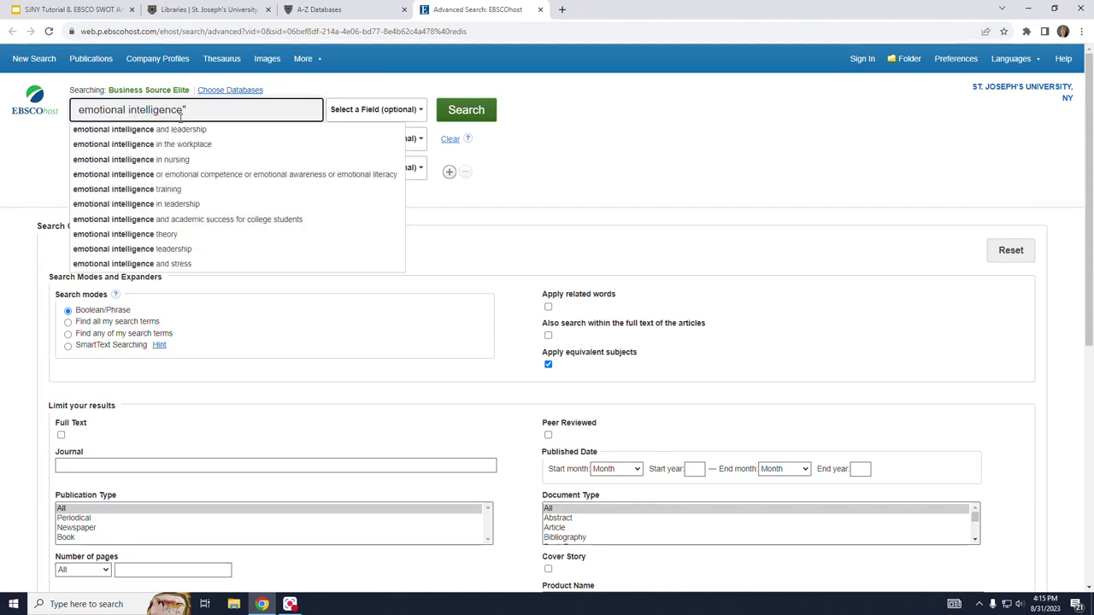
pyautogui.press('Left')
pyautogui.press('Left')
pyautogui.press('Left')
pyautogui.press('Left')
pyautogui.press('Left')
pyautogui.press('Left')
pyautogui.press('Left')
pyautogui.press('Left')
pyautogui.press('Left')
pyautogui.press('Left')
pyautogui.press('Left')
pyautogui.press('Left')
pyautogui.press('Left')
pyautogui.press('Left')
pyautogui.press('Left')
pyautogui.press('Left')
pyautogui.press('Left')
pyautogui.press('Left')
pyautogui.press('Left')
pyautogui.press('Left')
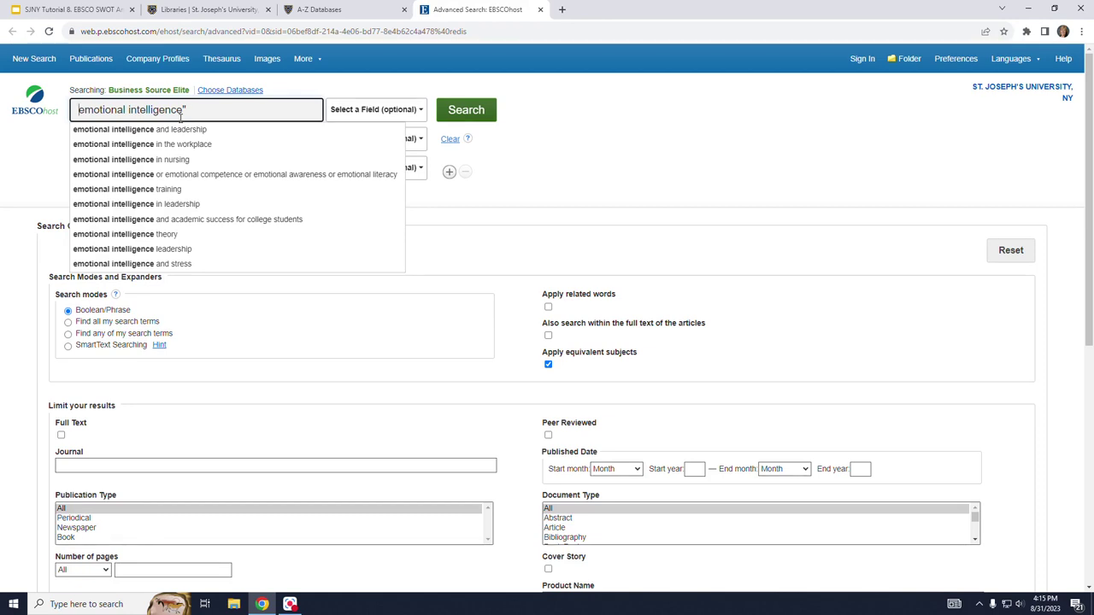
pyautogui.write('"')
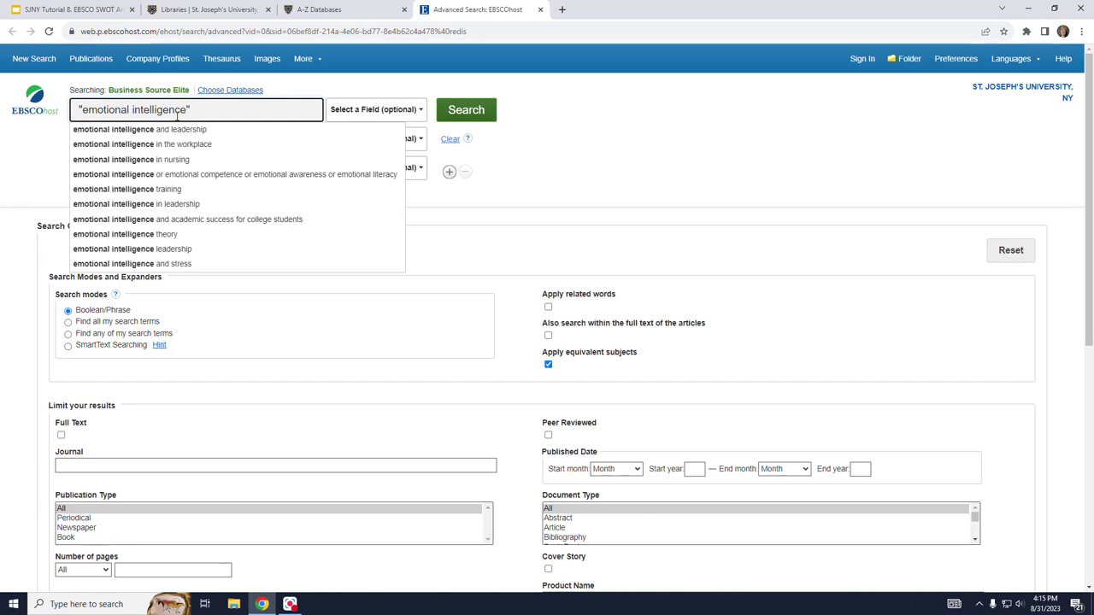
pyautogui.click(643, 117)
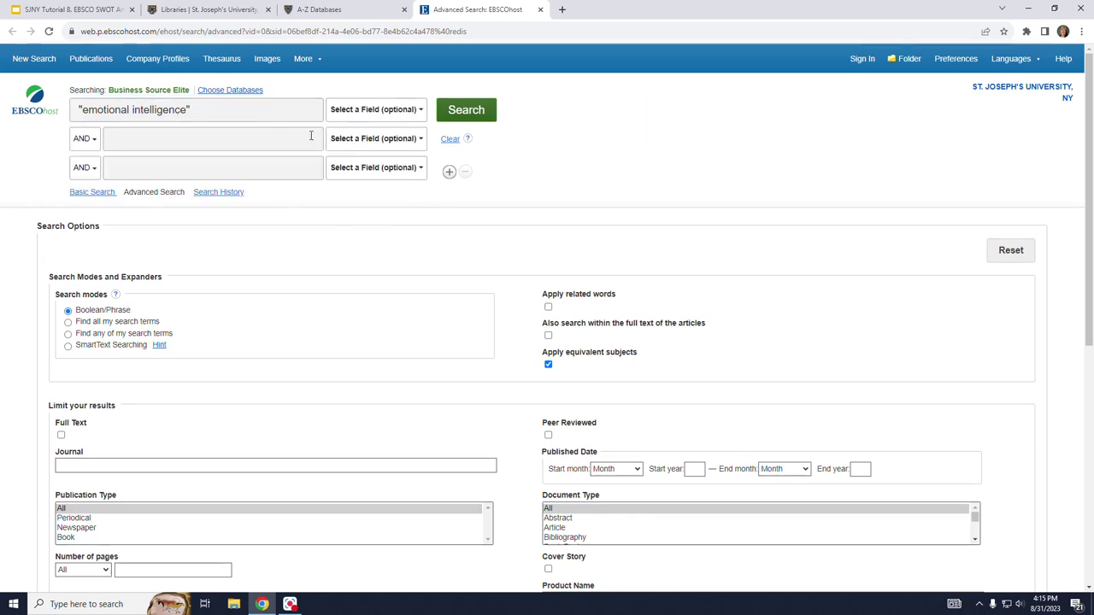
# - Add employees as the second search term, combined with AND
pyautogui.click(268, 137)
pyautogui.write('emp')
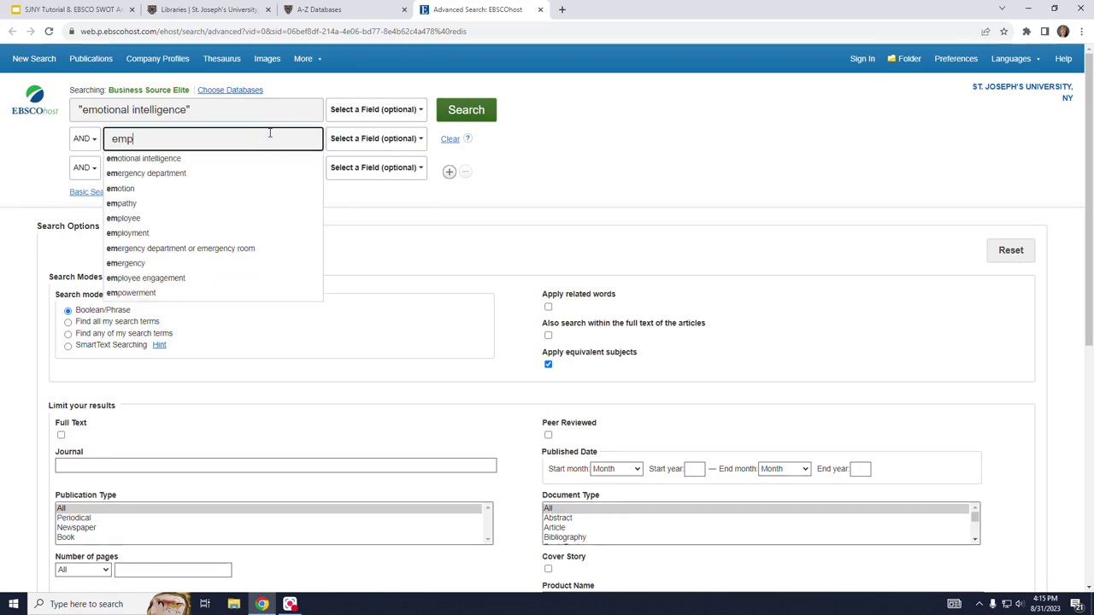
pyautogui.write('loyees')
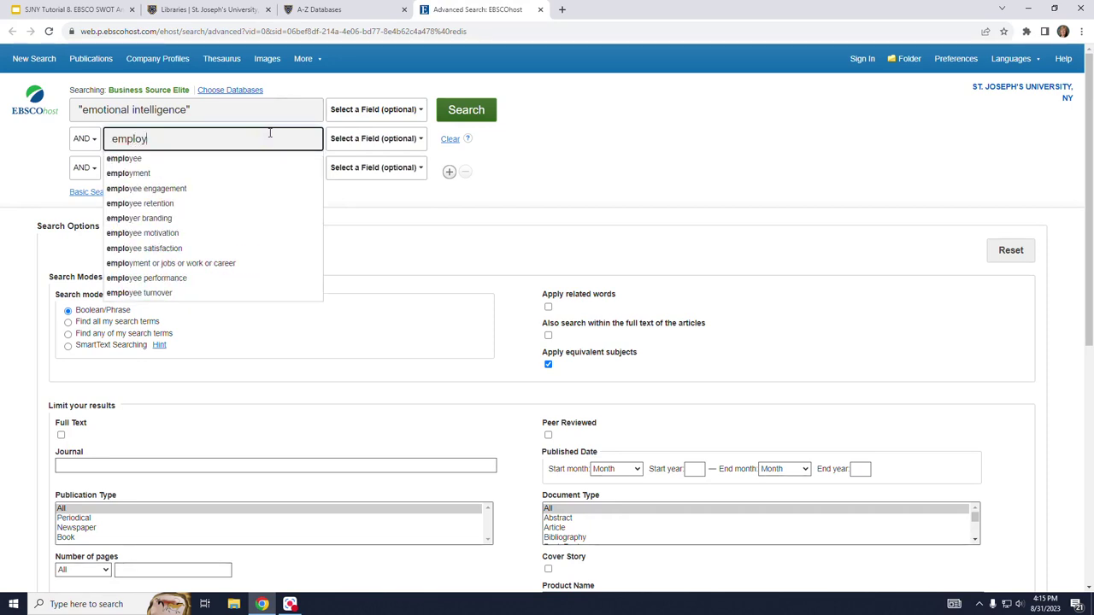
pyautogui.click(709, 130)
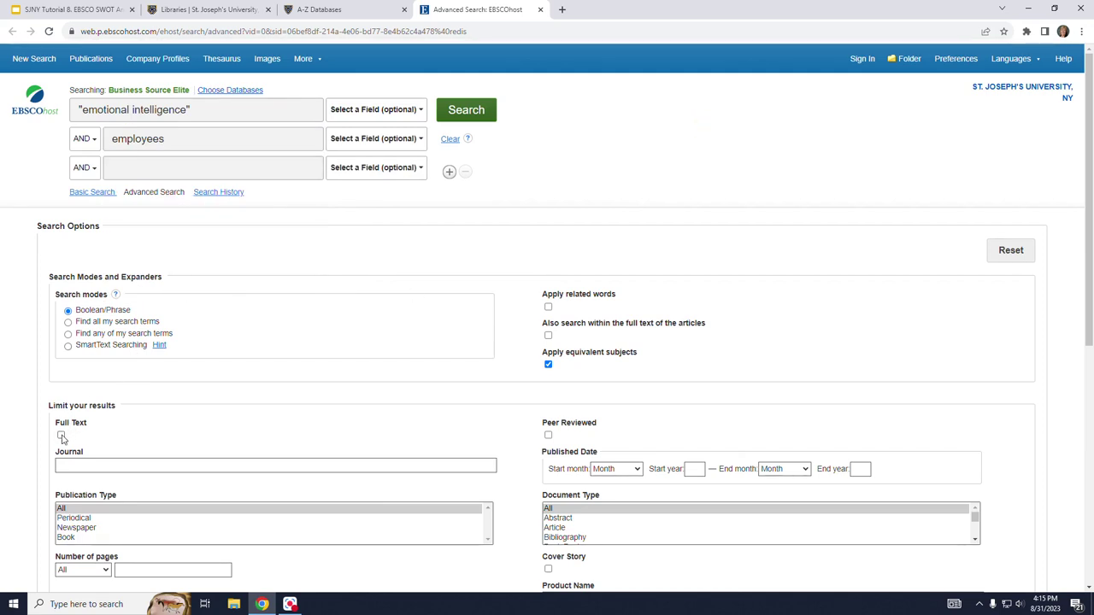
# - Limit the search to full-text, peer-reviewed documents of type Article and run it
pyautogui.click(62, 436)
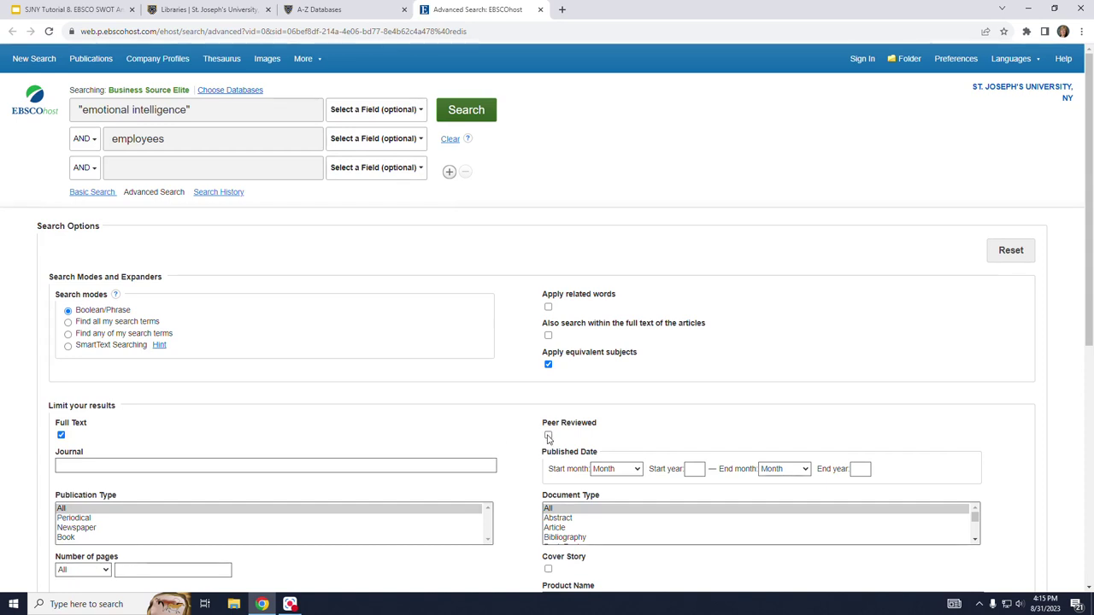
pyautogui.click(547, 436)
pyautogui.scroll(-1, 885, 303)
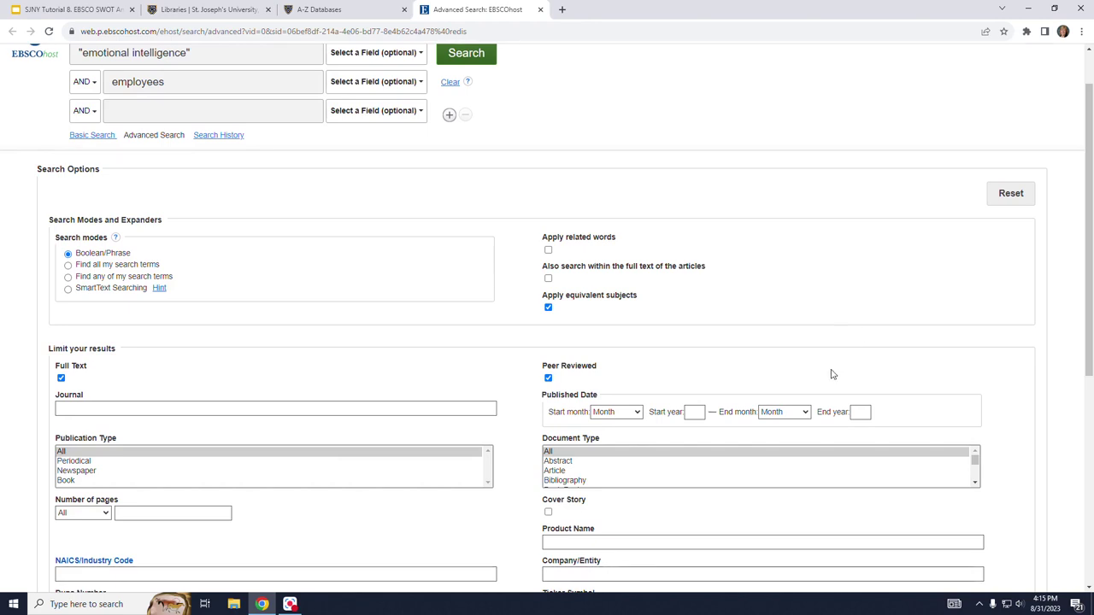
pyautogui.click(570, 471)
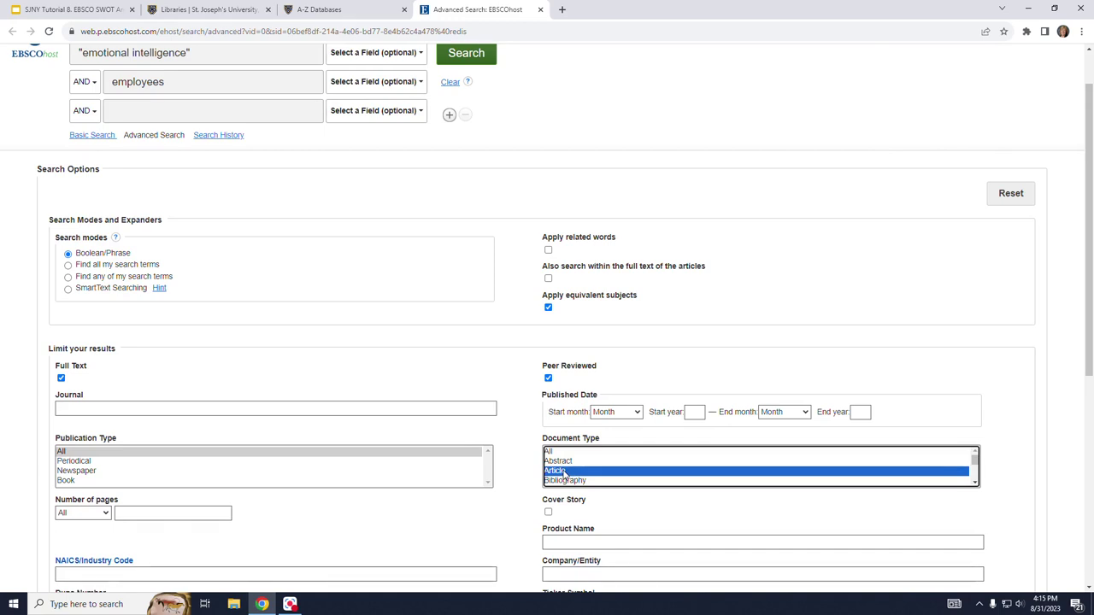
pyautogui.scroll(1, 589, 98)
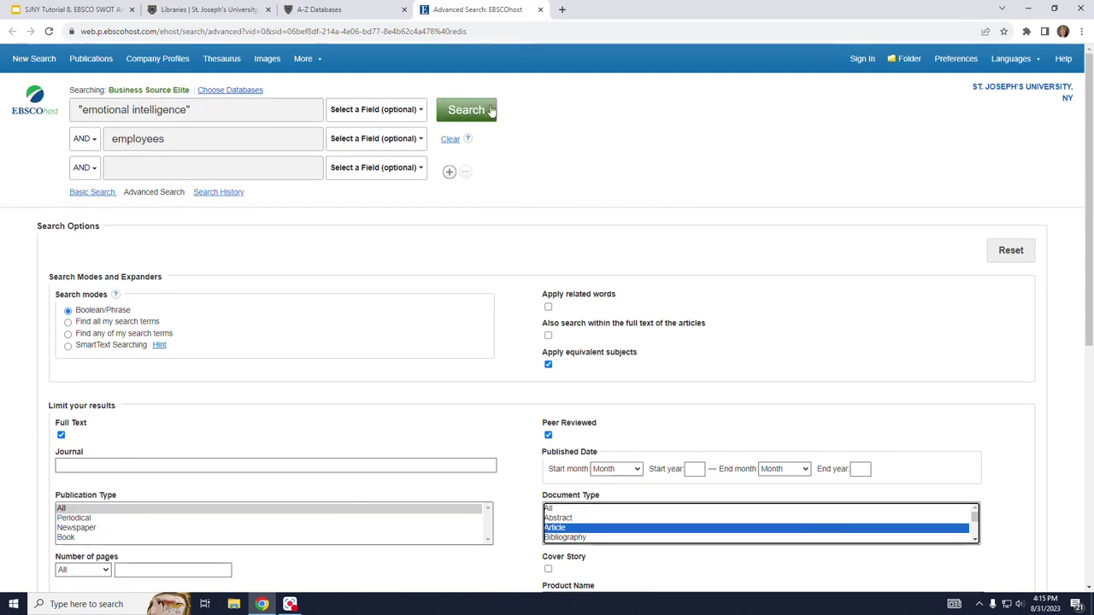
pyautogui.click(472, 109)
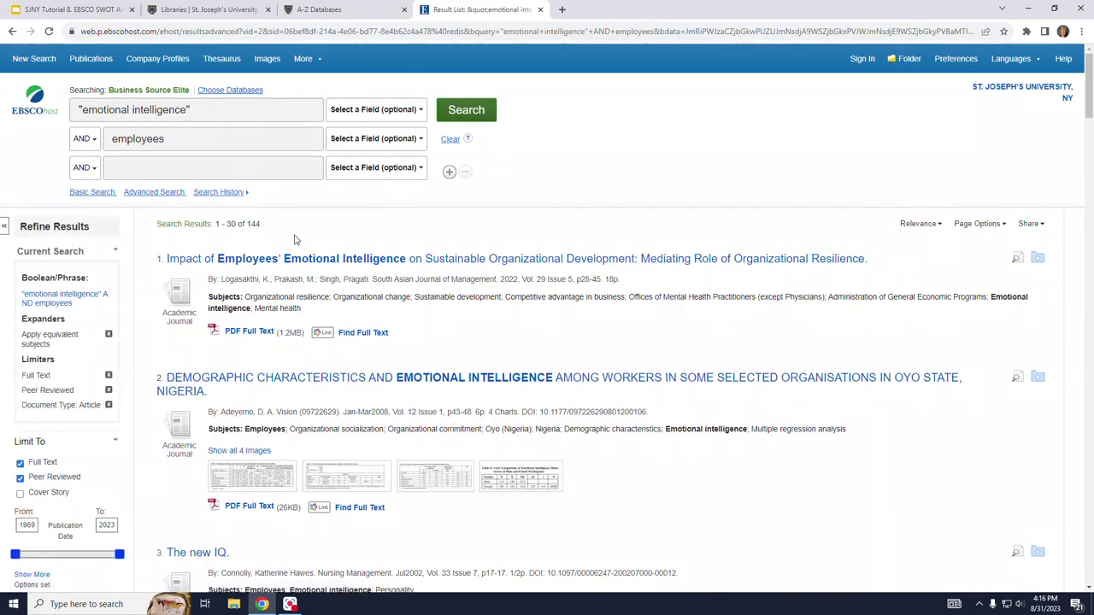
# - Sort the search results by Date Newest
pyautogui.moveTo(265, 228); pyautogui.dragTo(228, 224)
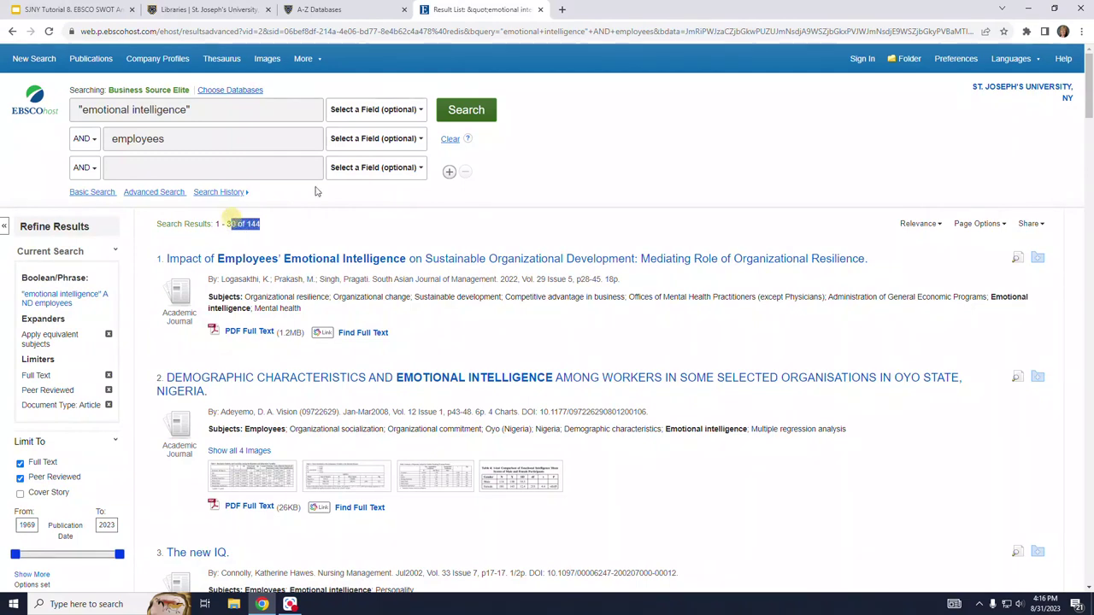
pyautogui.click(935, 225)
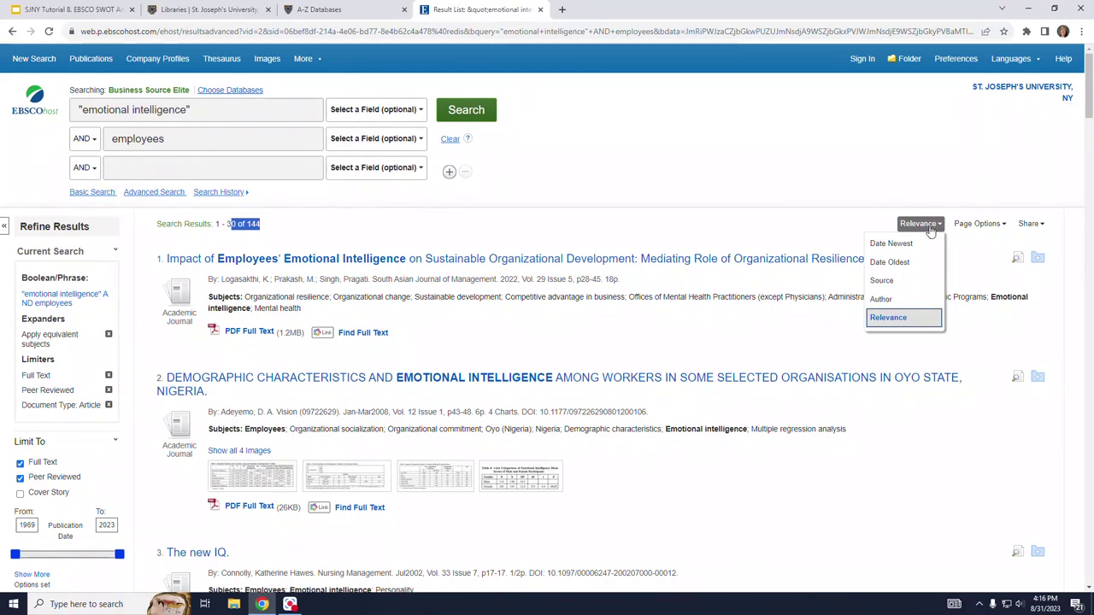
pyautogui.click(898, 247)
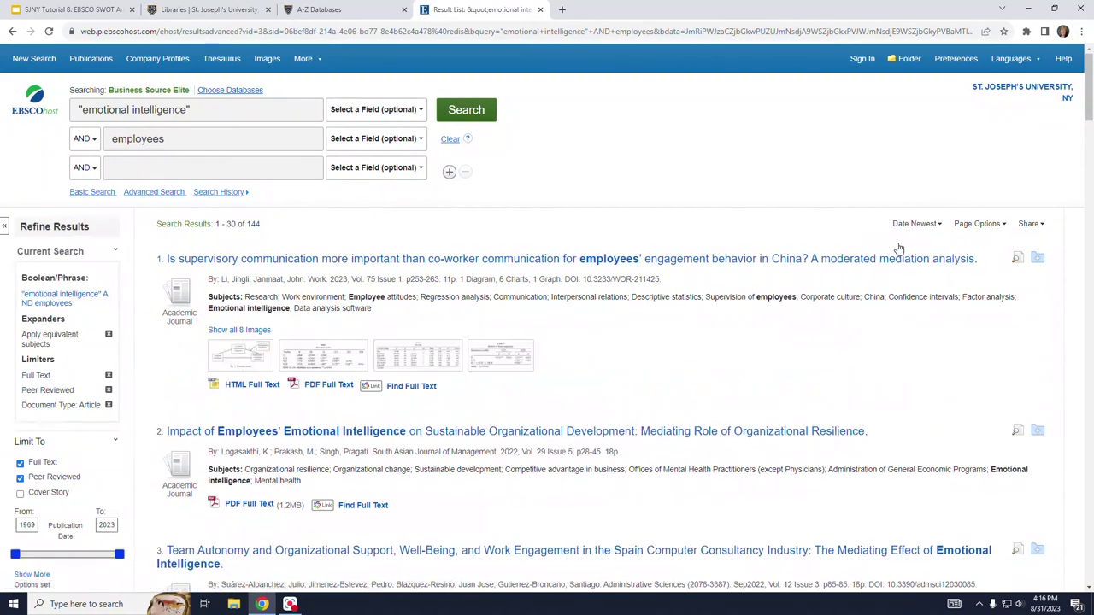
# - Find the result "Mindfulness Training at Google.", preview its details and open its full record
pyautogui.scroll(-5, 844, 359)
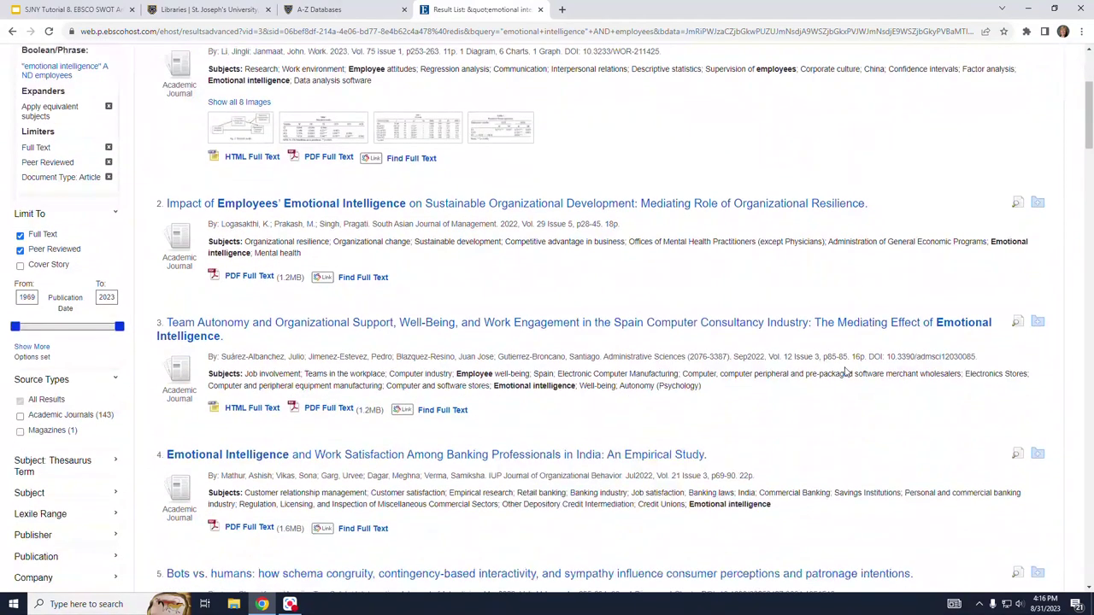
pyautogui.scroll(-7, 847, 368)
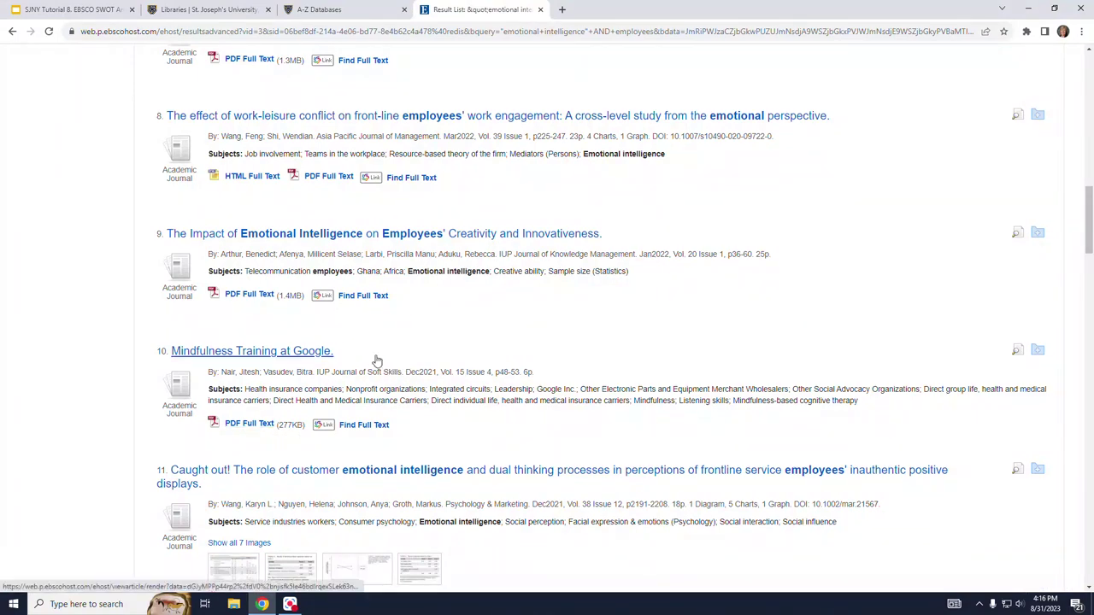
pyautogui.moveTo(538, 373); pyautogui.dragTo(161, 351)
pyautogui.click(586, 379)
pyautogui.moveTo(1018, 353)
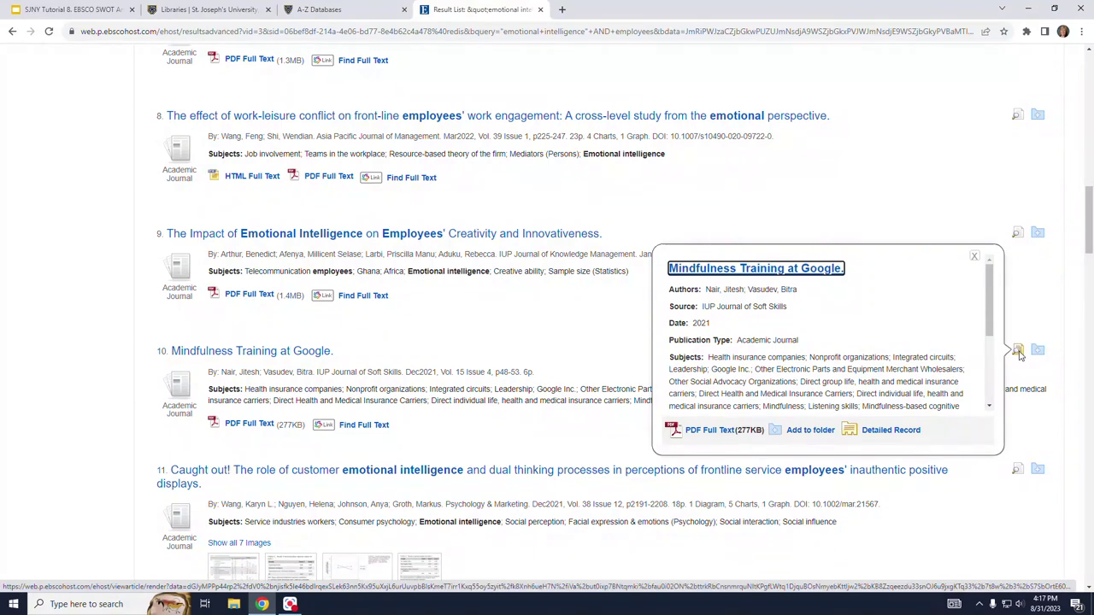
pyautogui.moveTo(990, 318); pyautogui.dragTo(983, 389)
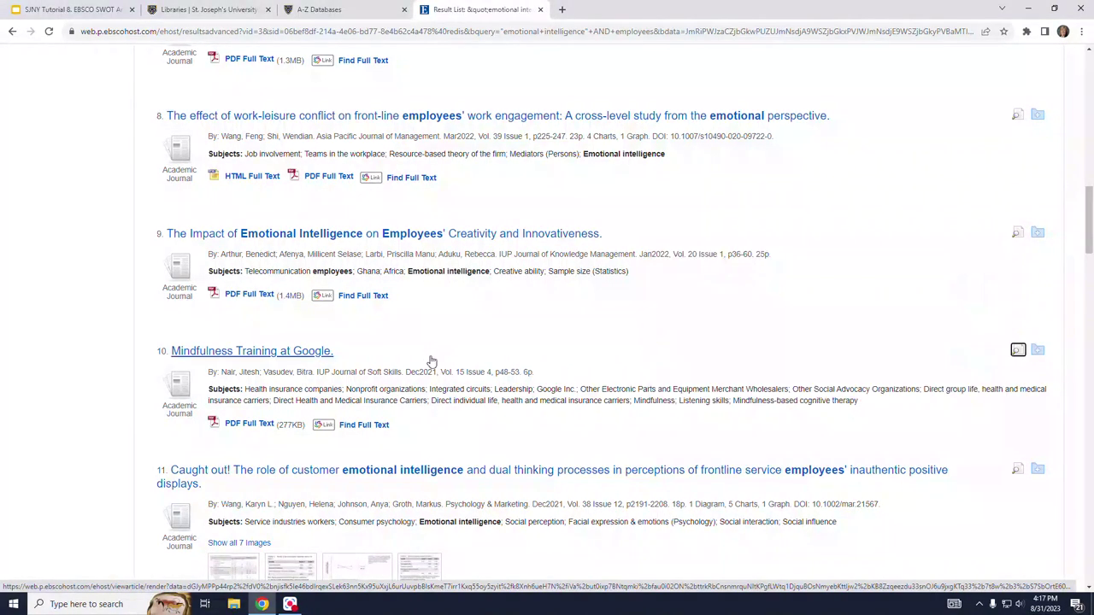
pyautogui.click(289, 354)
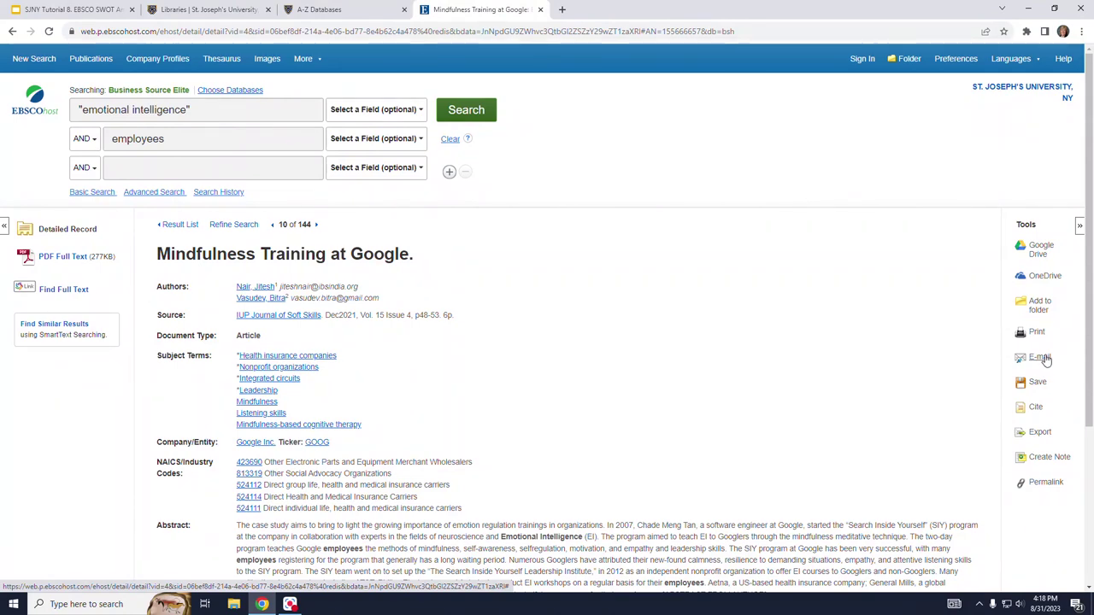
# - Display the article's citation formats and select the APA 7th Edition reference
pyautogui.click(1035, 409)
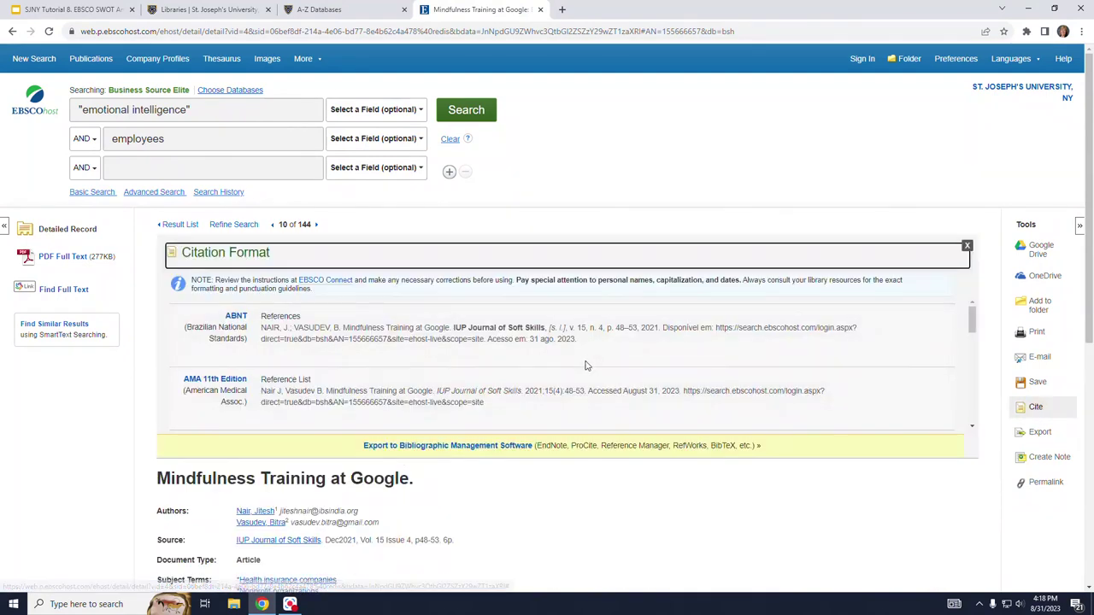
pyautogui.scroll(-1, 589, 349)
pyautogui.scroll(-1, 599, 346)
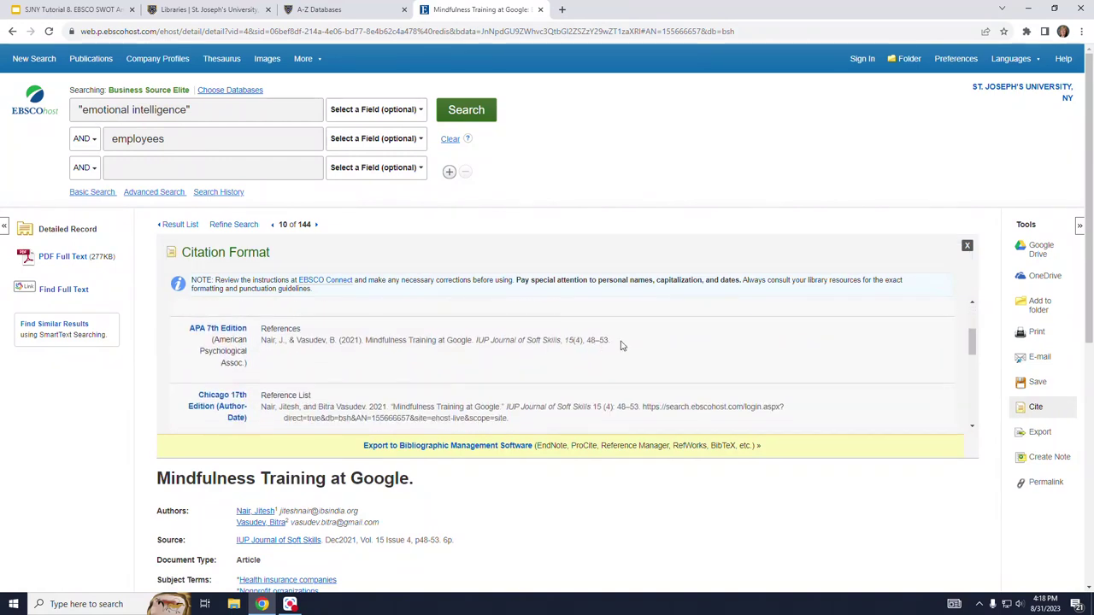
pyautogui.moveTo(622, 344); pyautogui.dragTo(263, 330)
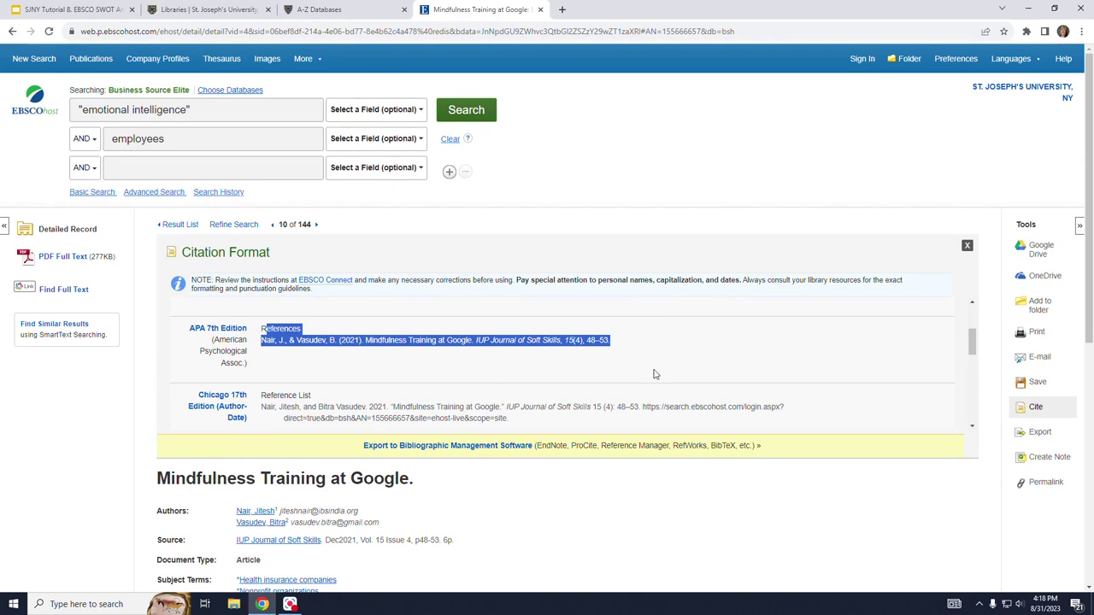
# - Open the bibliographic export options for the citation and choose Direct Export to NoodleTools
pyautogui.click(485, 446)
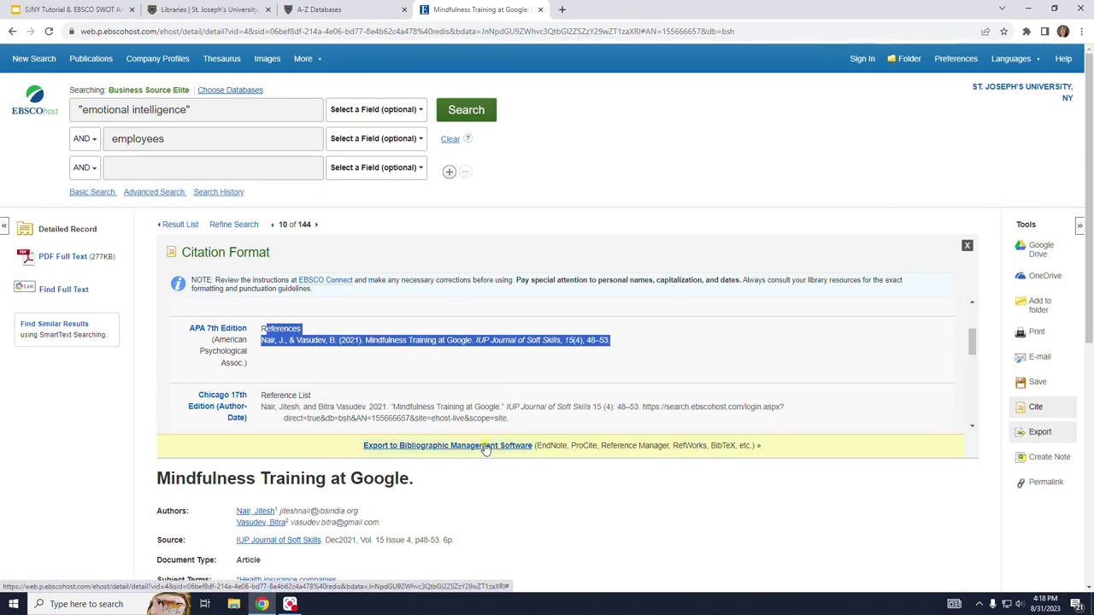
pyautogui.click(169, 425)
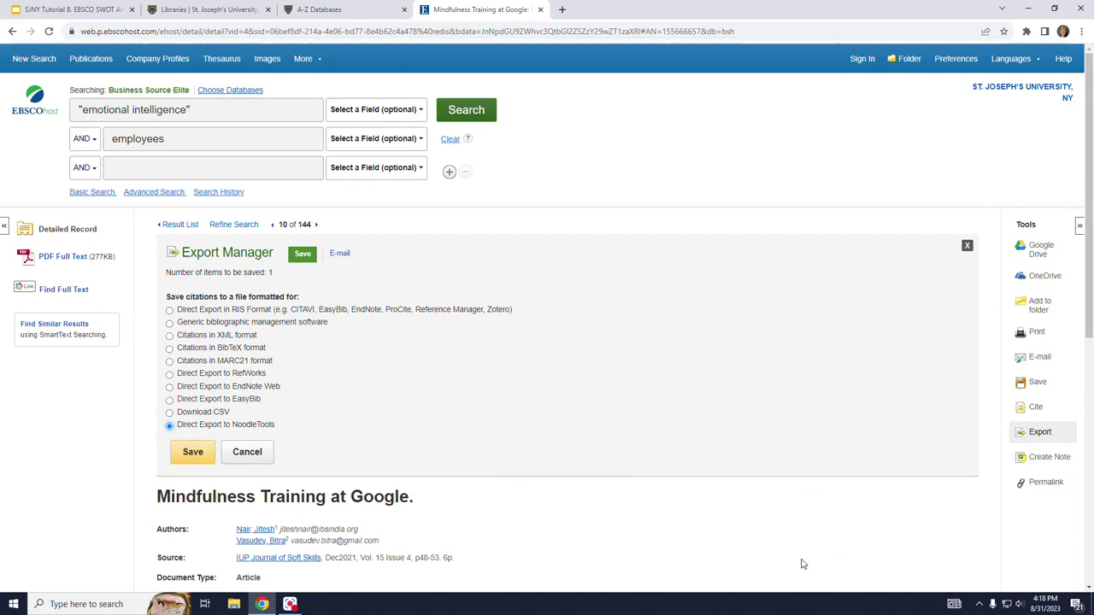
# - Show the article's permalink and select its full URL, comparing it with the browser's page address
pyautogui.click(1047, 484)
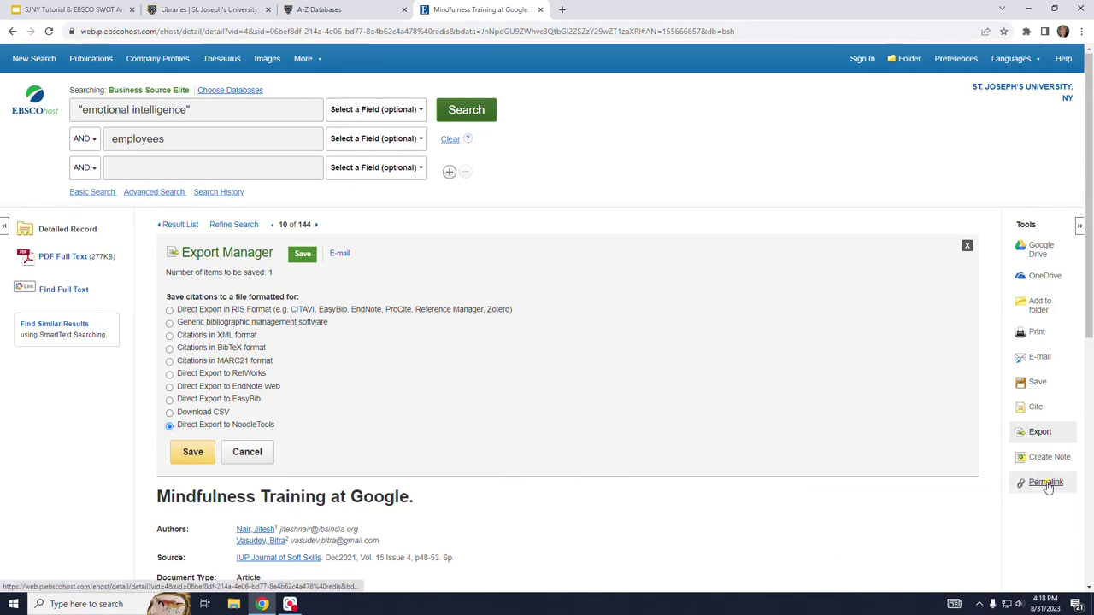
pyautogui.click(689, 254)
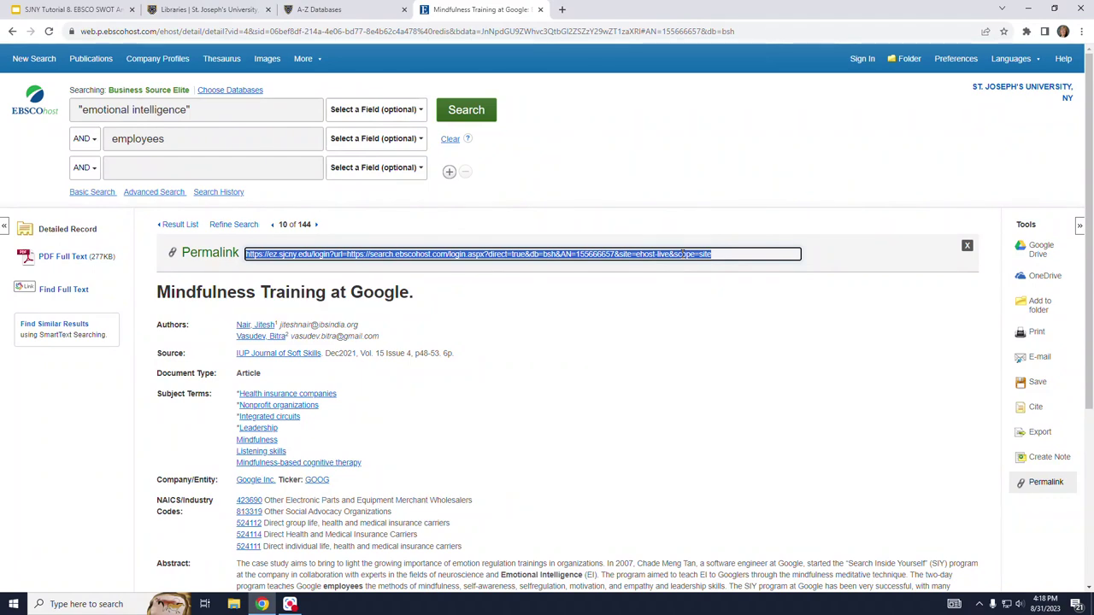
pyautogui.click(564, 32)
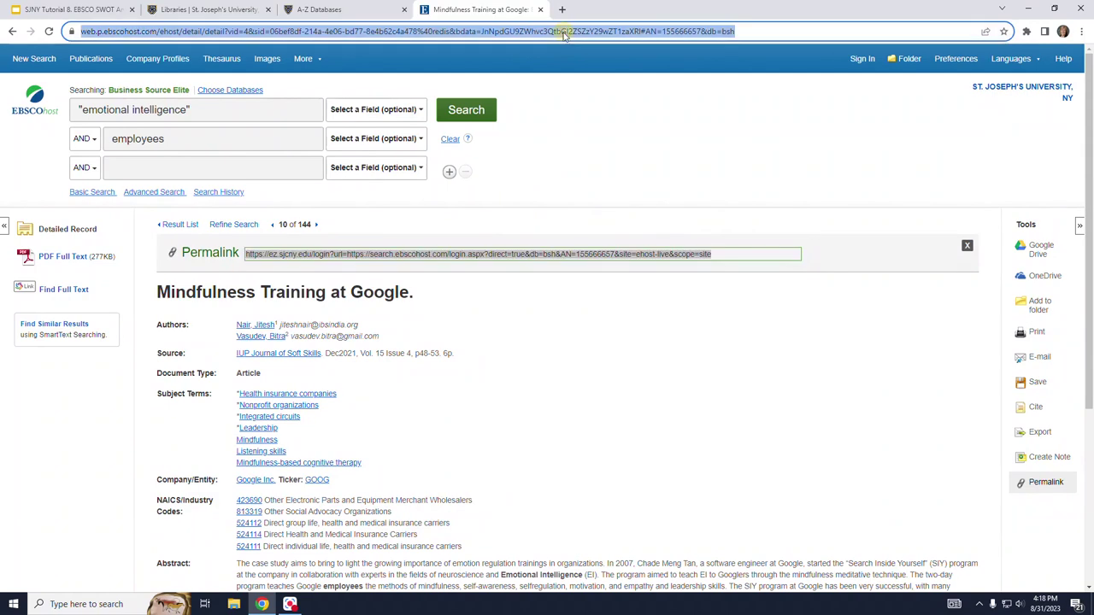
# - Leave the article's permalink, open the Company Profiles database and browse it alphabetically for "Apple"
pyautogui.click(826, 270)
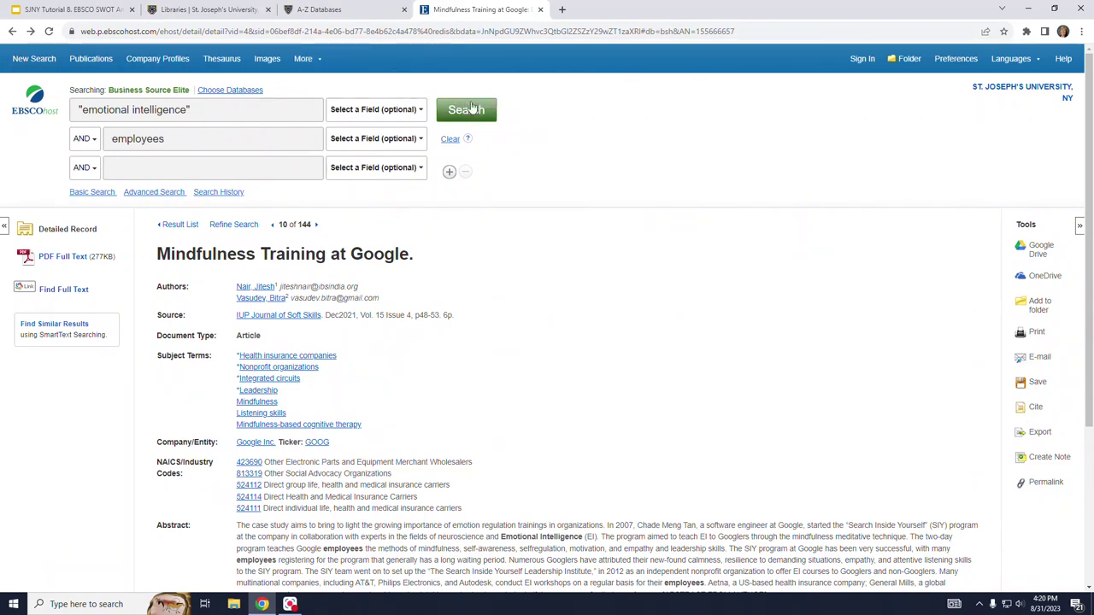
pyautogui.click(157, 61)
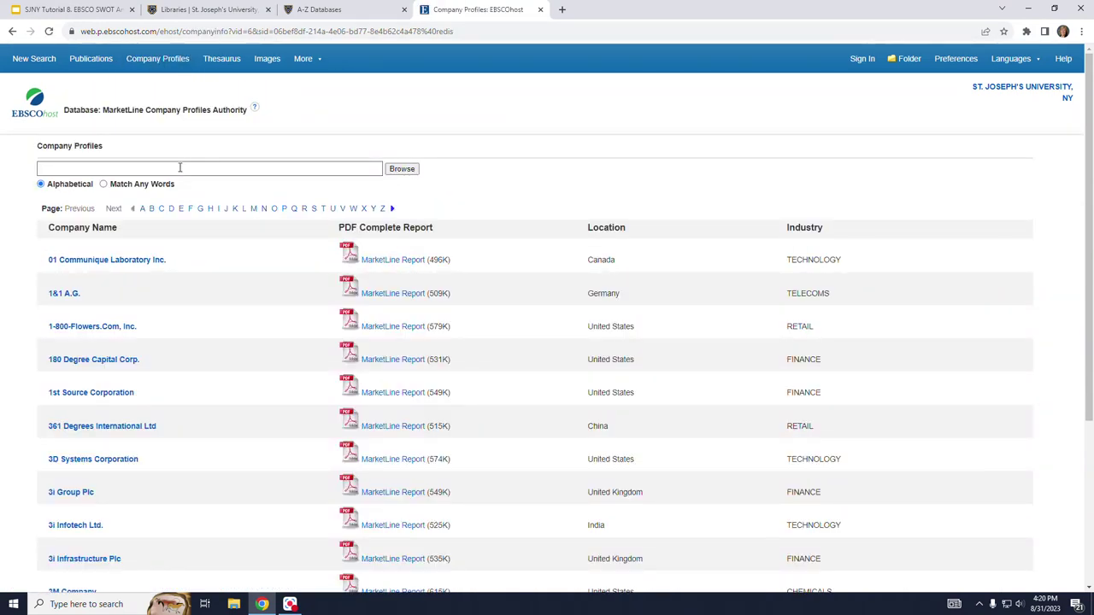
pyautogui.click(180, 168)
pyautogui.write('Ap')
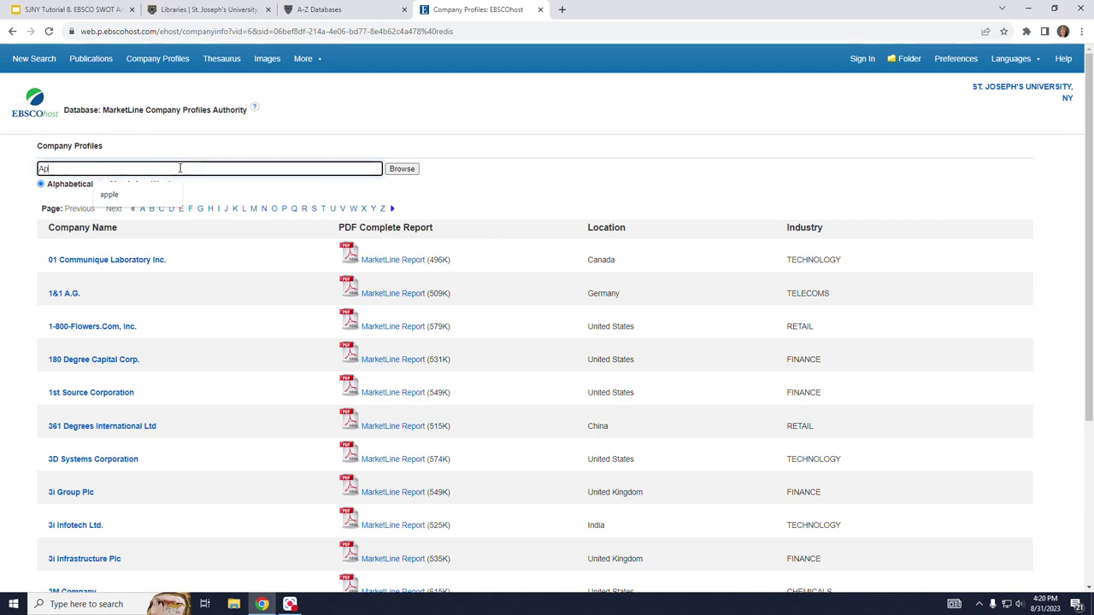
pyautogui.write('ple')
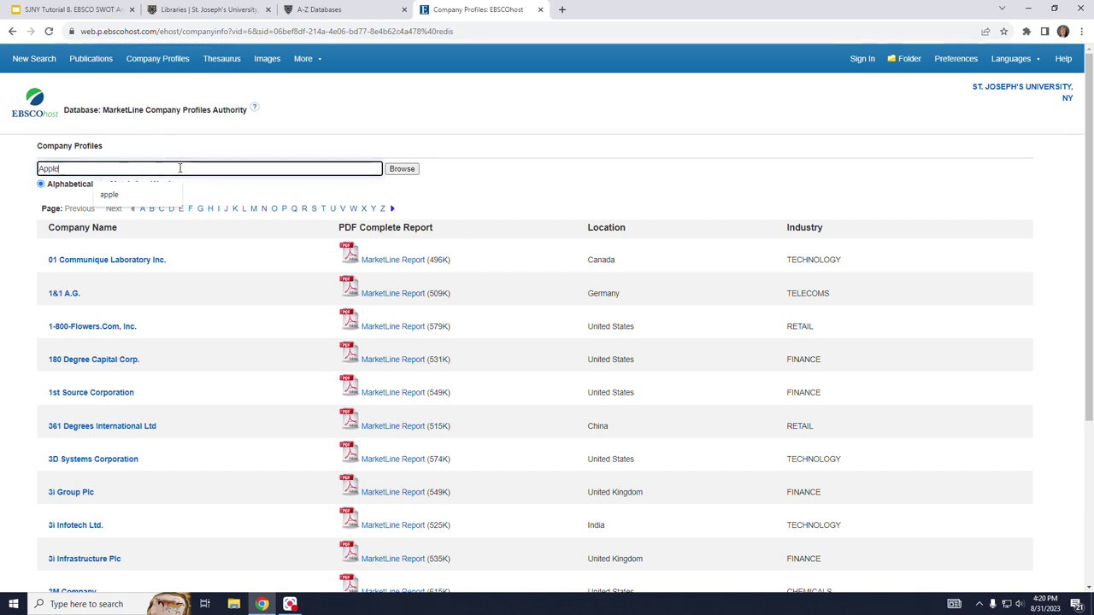
pyautogui.click(402, 169)
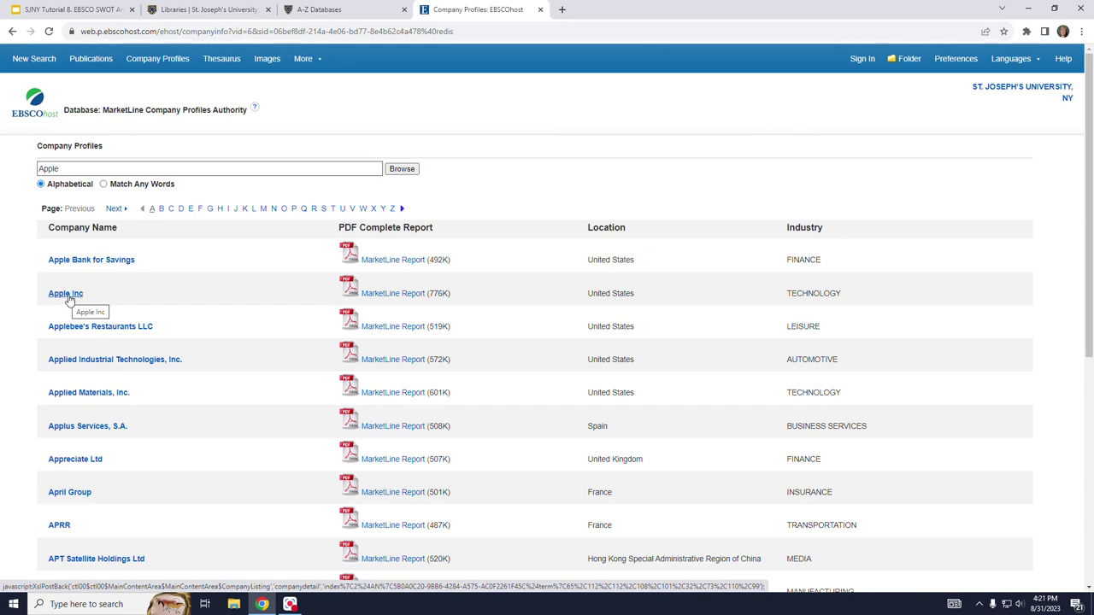
# - Open the MarketLine Report PDF for Apple Inc and go to its SWOT Analysis section from the table of contents
pyautogui.click(415, 294)
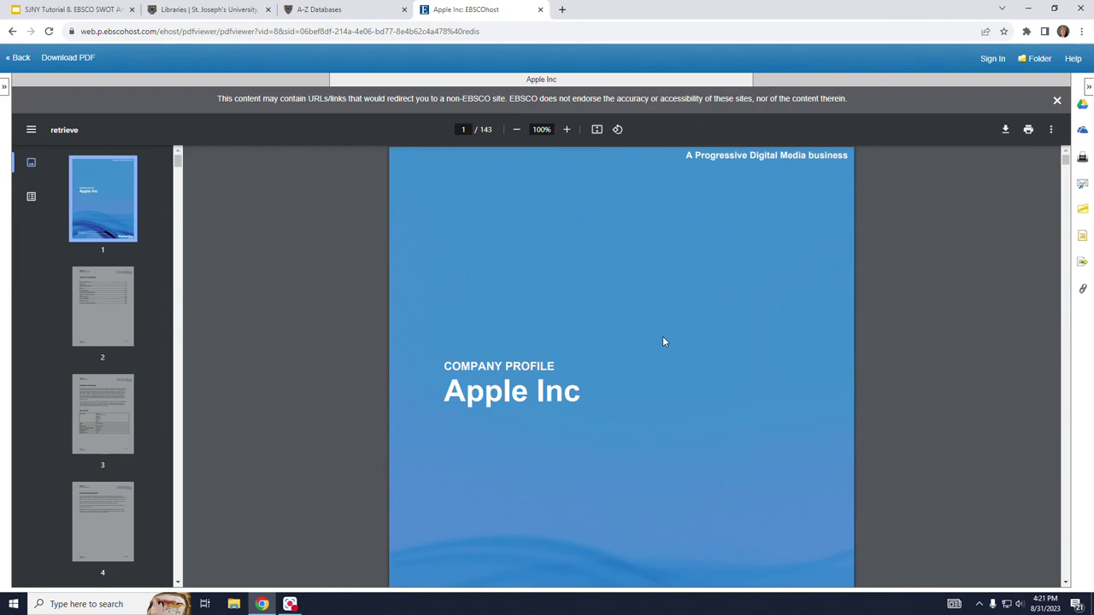
pyautogui.scroll(-5, 662, 341)
pyautogui.scroll(-3, 663, 342)
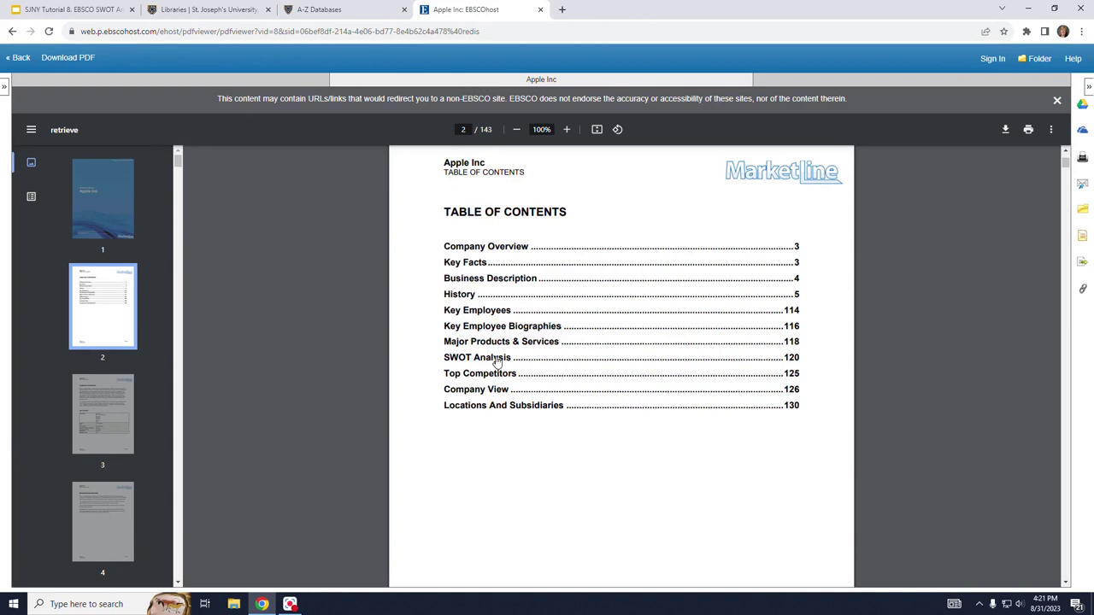
pyautogui.click(498, 360)
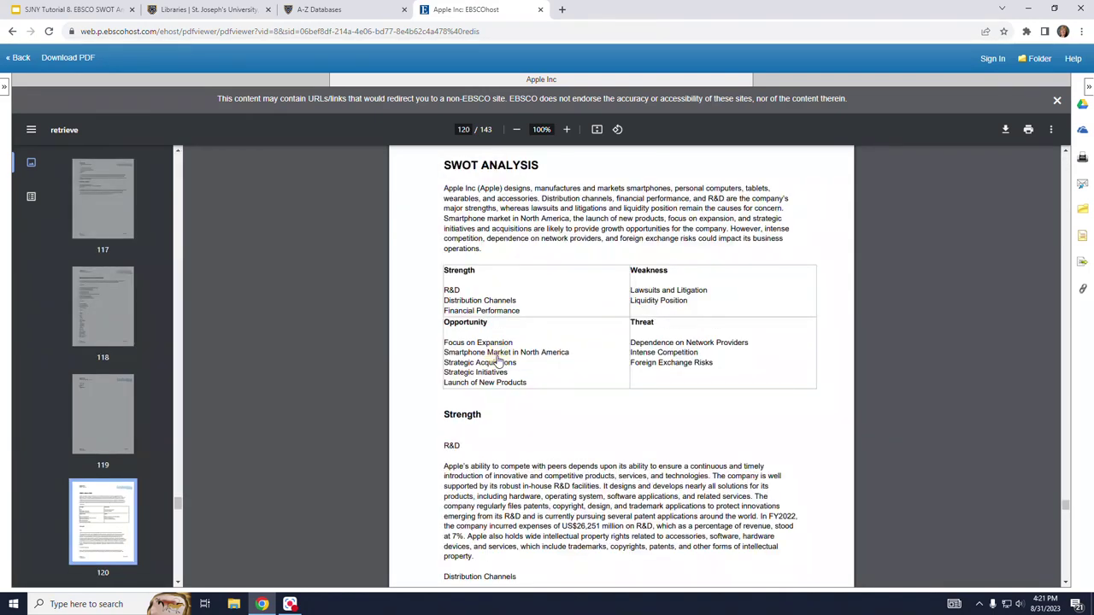